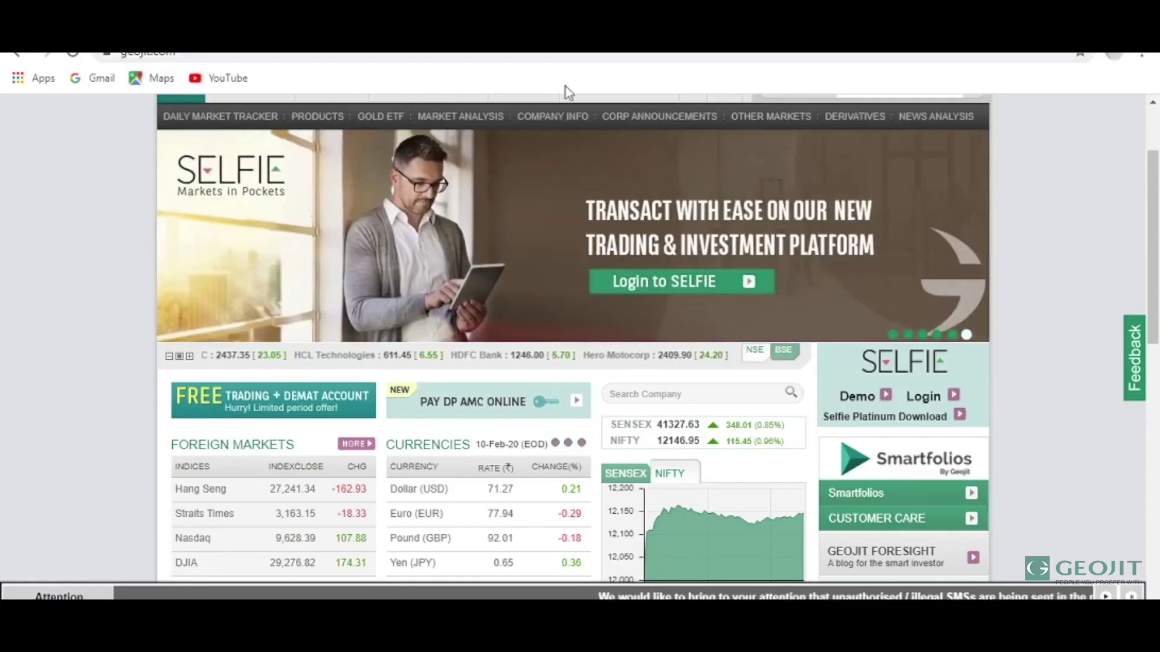
Open Smartfolios from the Geojit page and log in with your trade code and account password.
{"action": "left_click", "coordinate": [910, 482]}
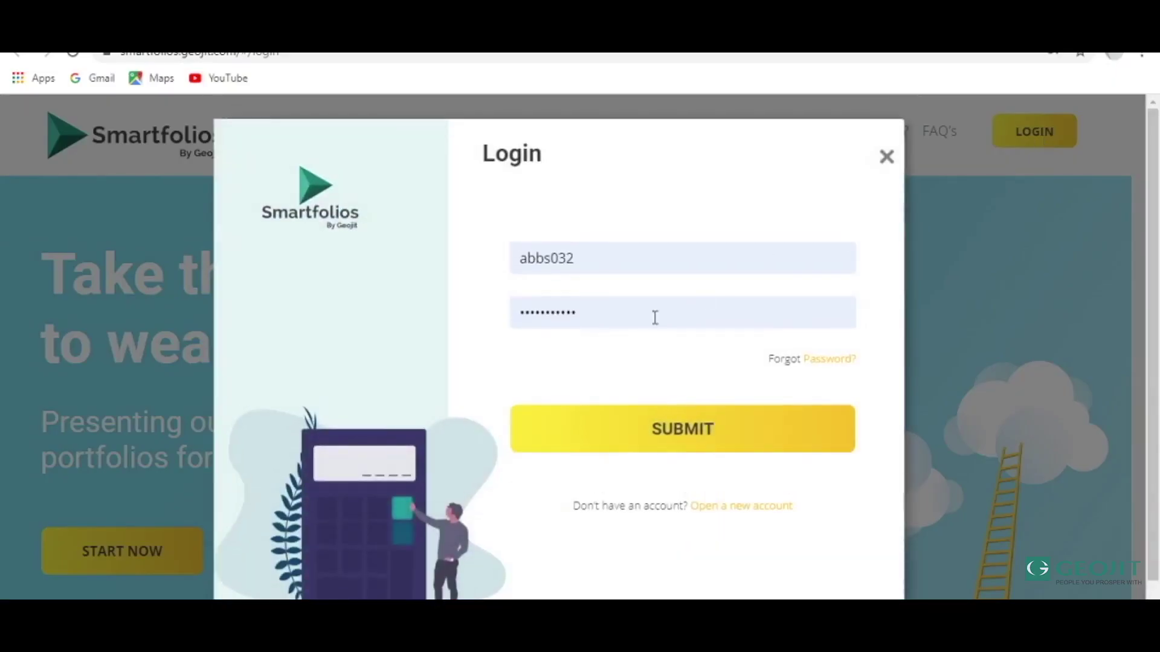
{"action": "double_click", "coordinate": [636, 258]}
{"action": "key", "text": "BackSpace"}
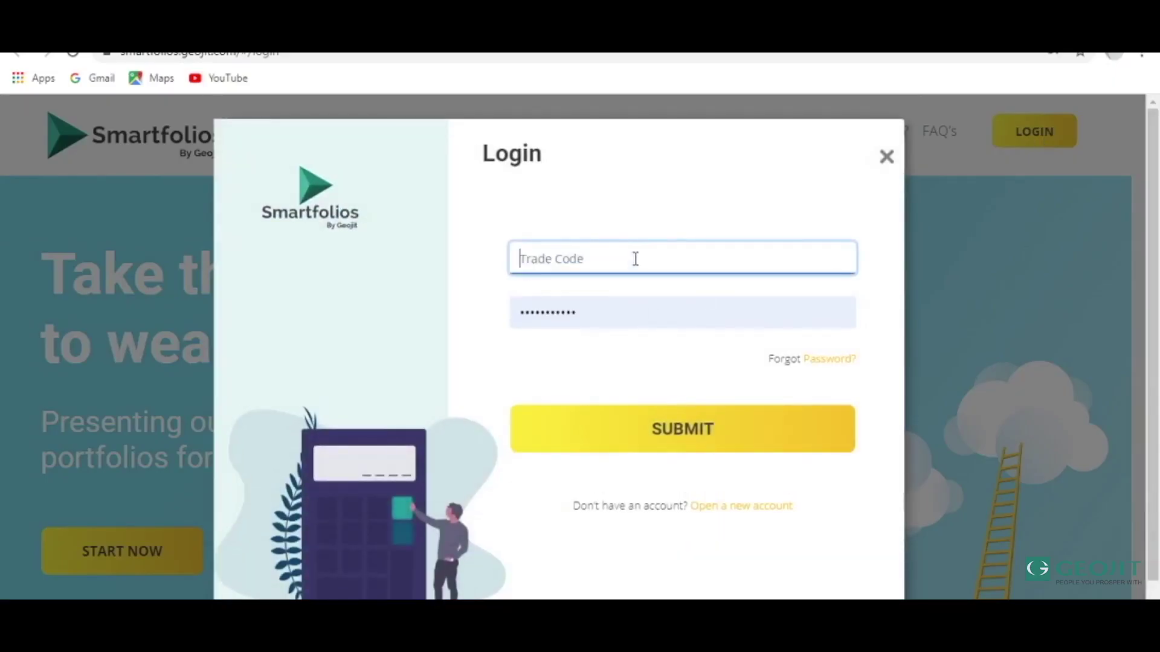
{"action": "left_click", "coordinate": [640, 313]}
{"action": "type", "text": "***"}
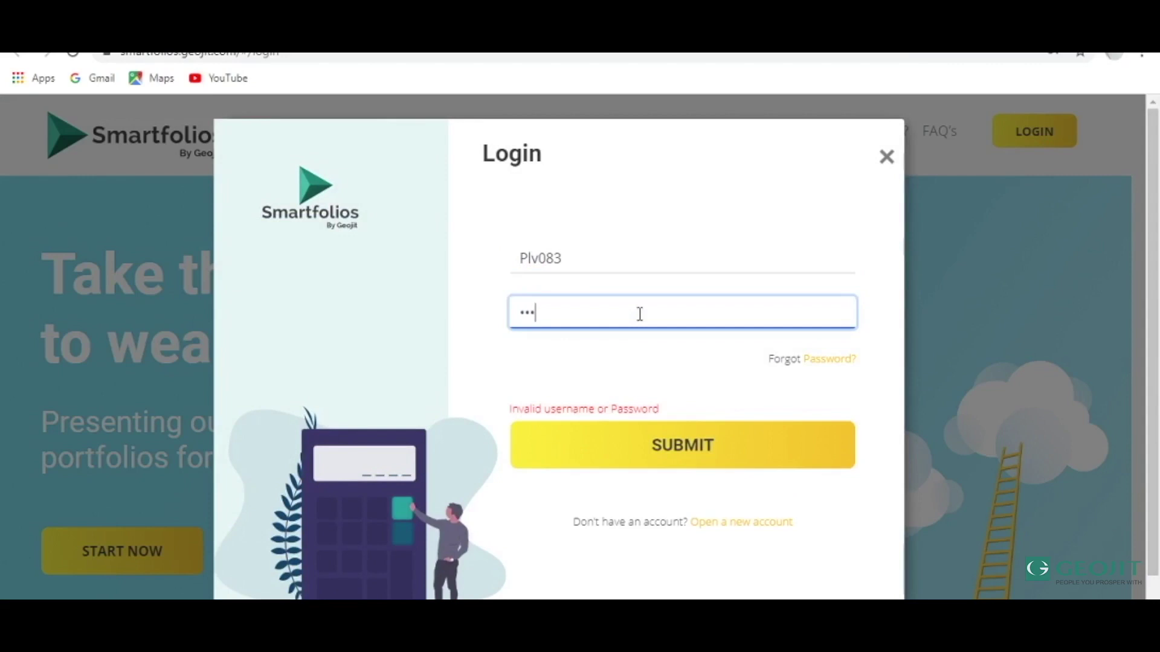
{"action": "type", "text": "*********"}
{"action": "left_click", "coordinate": [662, 438]}
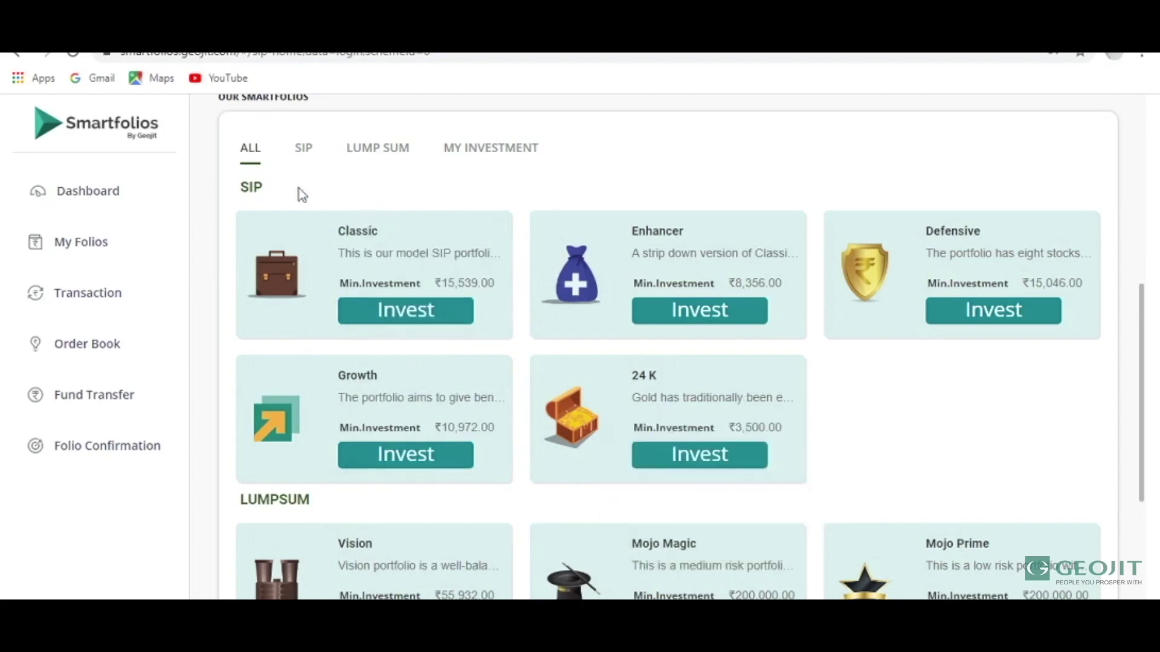
Filter the portfolios to SIP, then to Lump Sum, and start investing in Mojo Magic.
{"action": "left_click", "coordinate": [304, 148]}
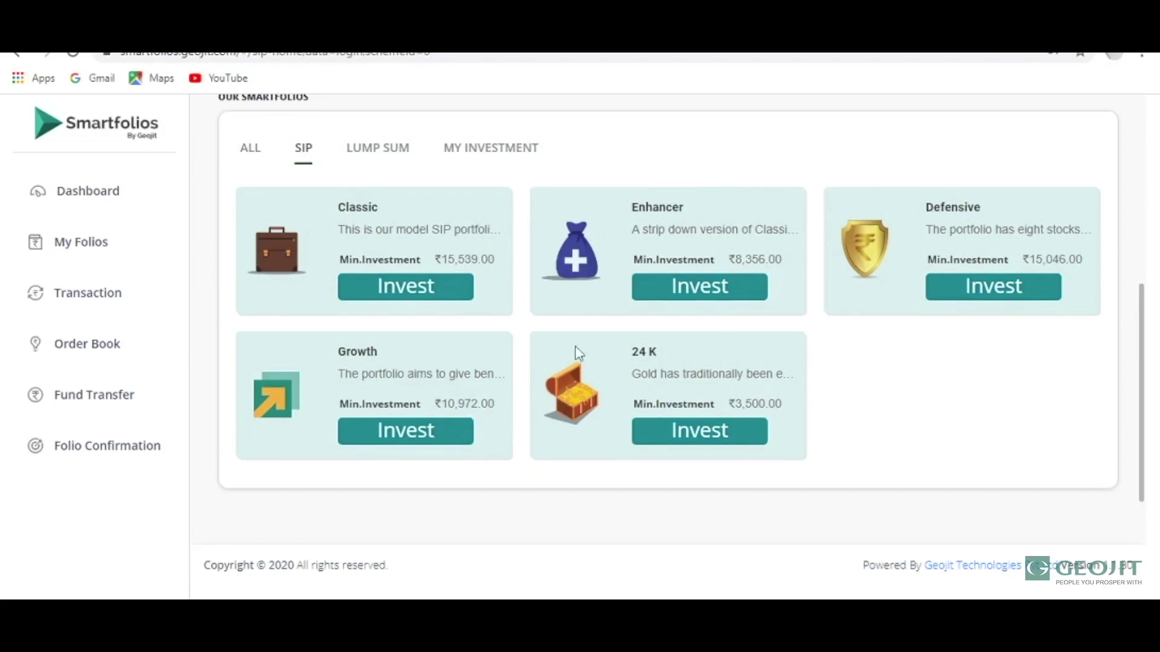
{"action": "left_click", "coordinate": [369, 159]}
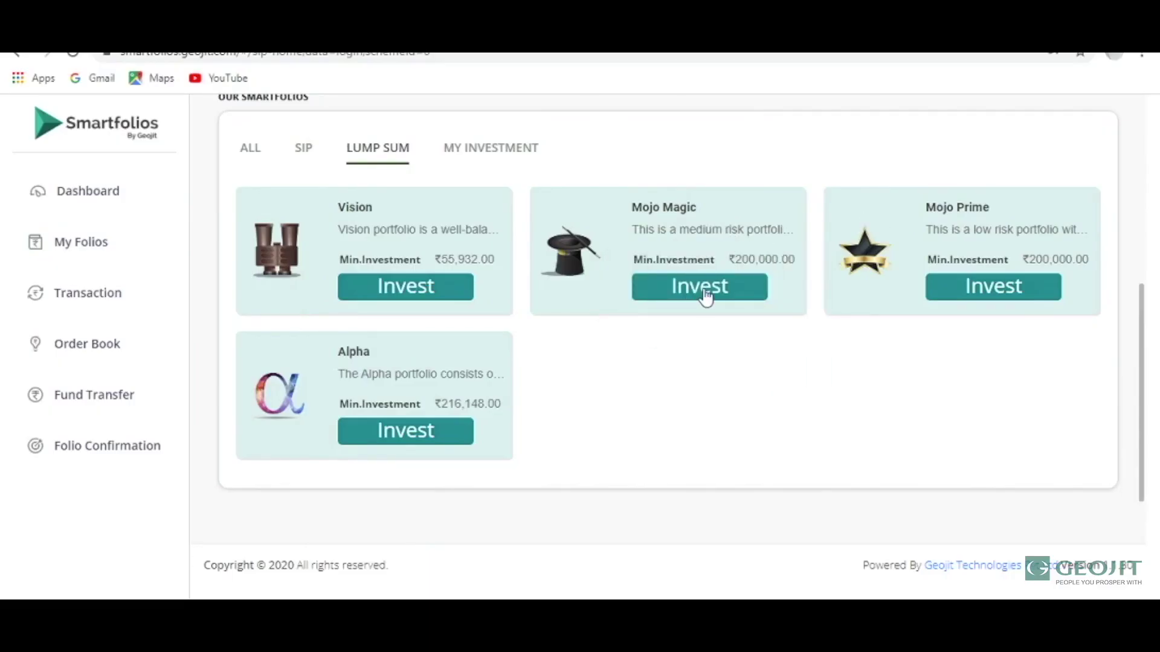
{"action": "left_click", "coordinate": [704, 291]}
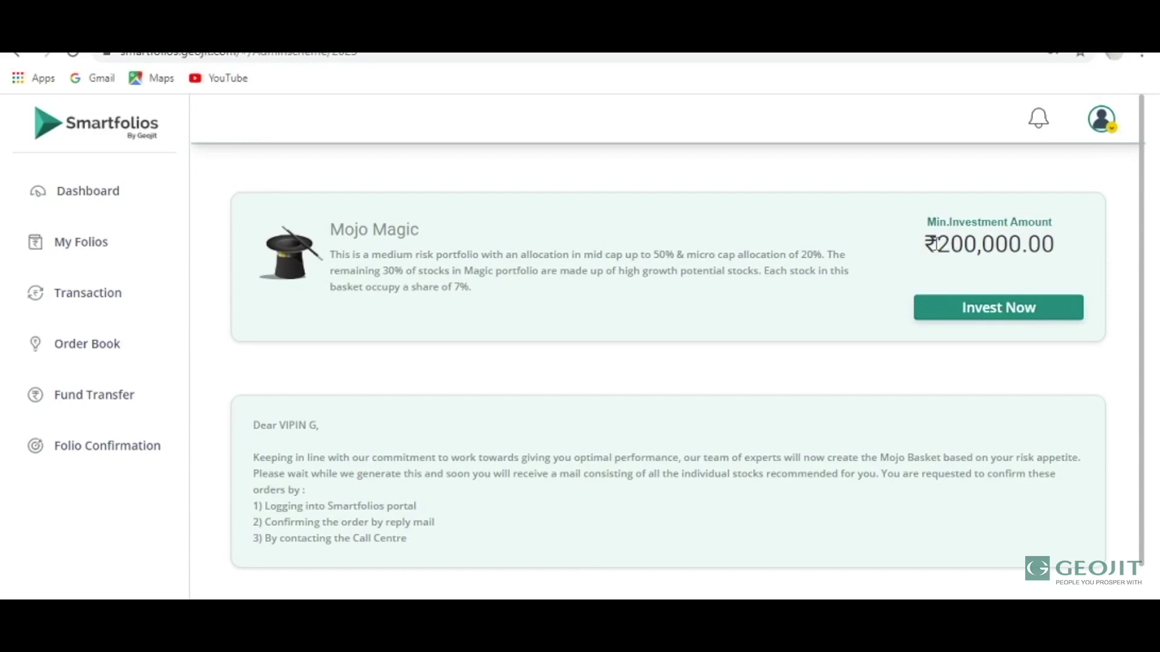
Invest a 220000 lump sum in Mojo Magic and confirm the new investment.
{"action": "left_click", "coordinate": [981, 307]}
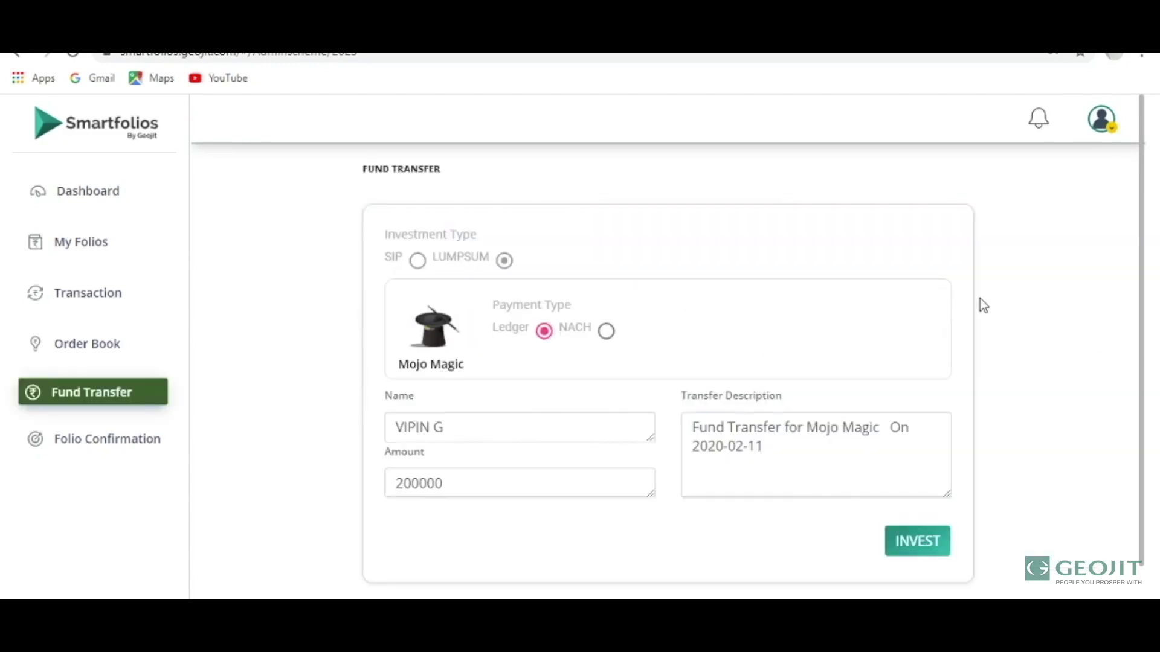
{"action": "left_click", "coordinate": [482, 482]}
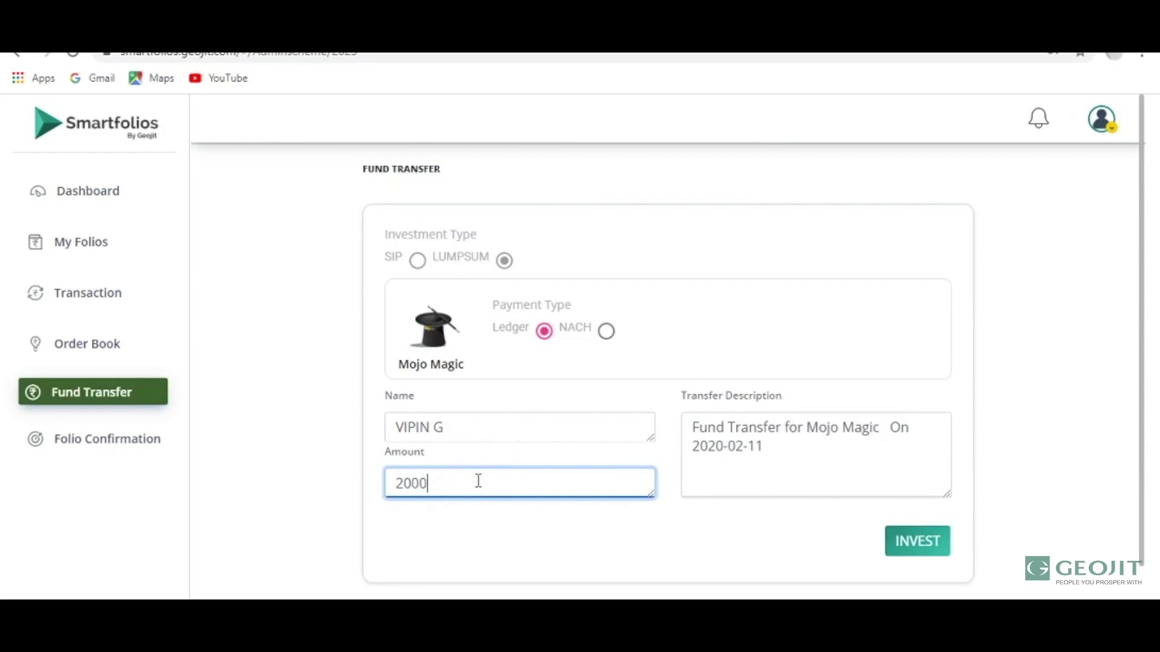
{"action": "key", "text": "BackSpace"}
{"action": "key", "text": "BackSpace"}
{"action": "key", "text": "BackSpace"}
{"action": "type", "text": "0"}
{"action": "left_click", "coordinate": [908, 542]}
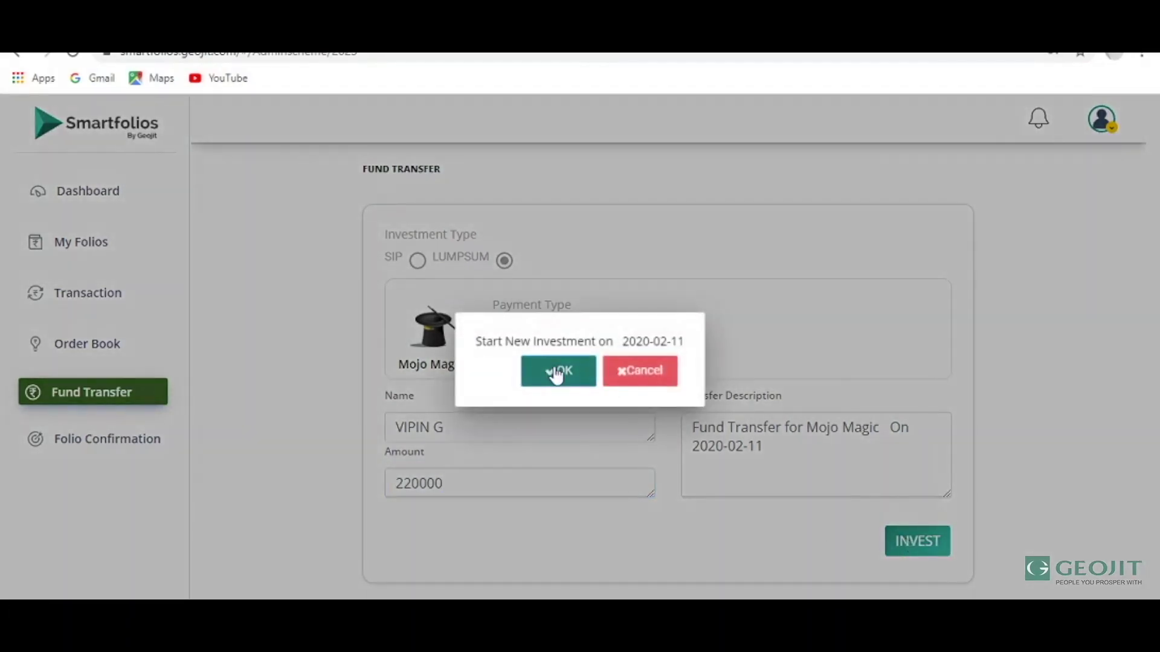
{"action": "left_click", "coordinate": [555, 372]}
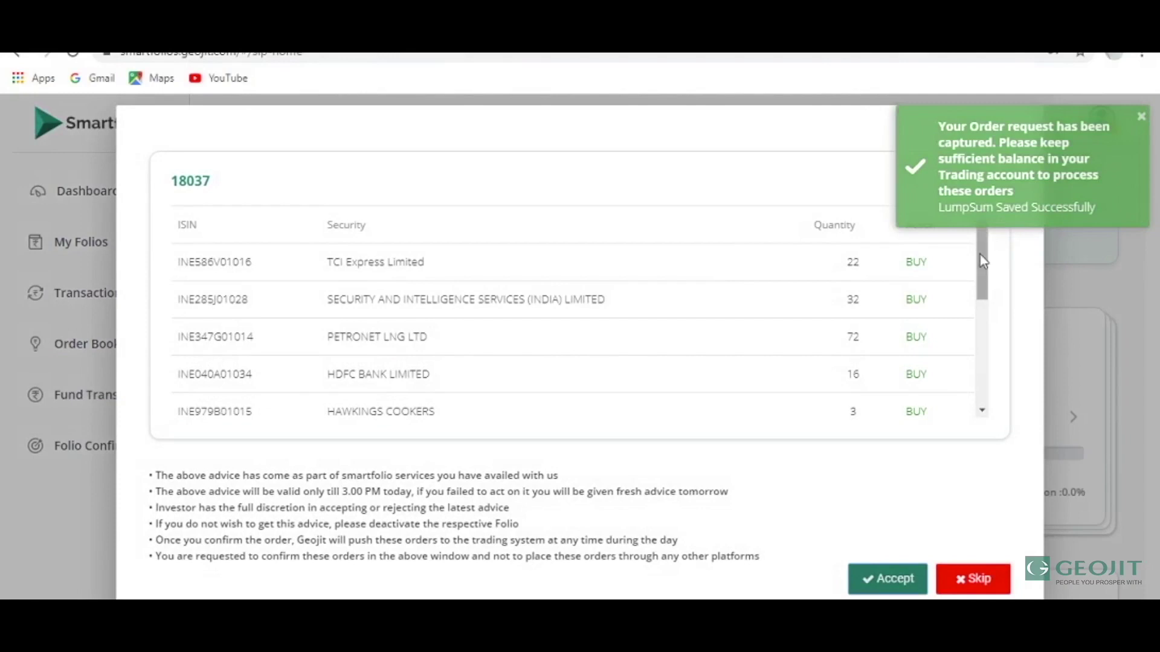
Scroll the recommended-stock advice table and skip it without accepting.
{"action": "left_click_drag", "start_coordinate": [983, 261], "coordinate": [982, 231]}
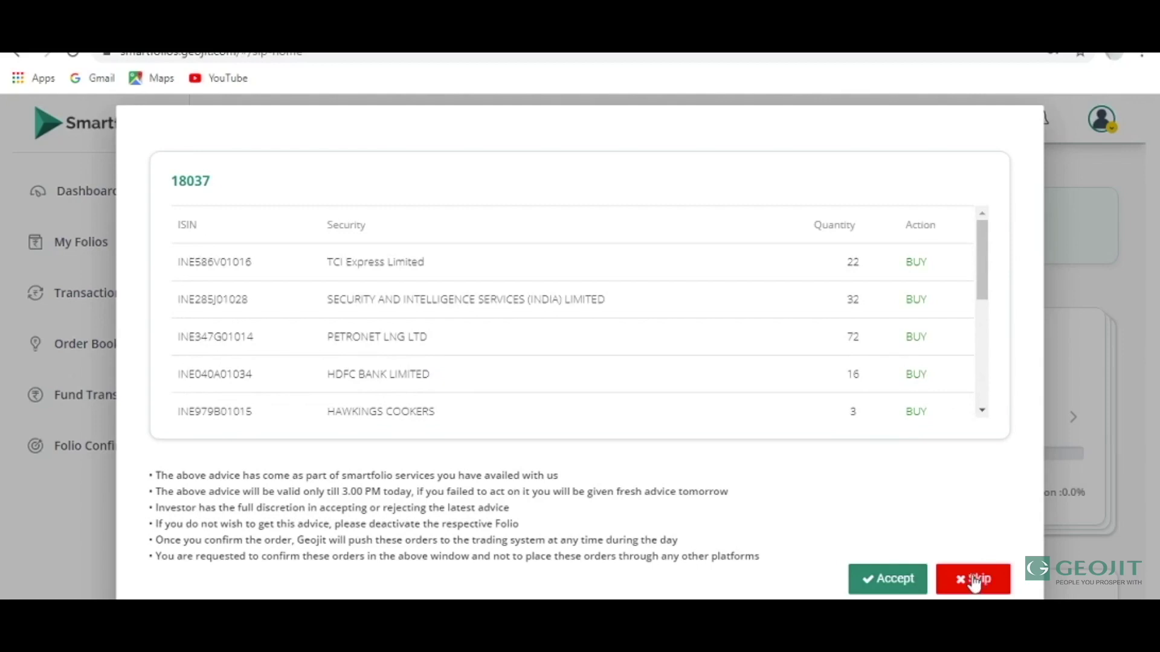
{"action": "left_click", "coordinate": [974, 581]}
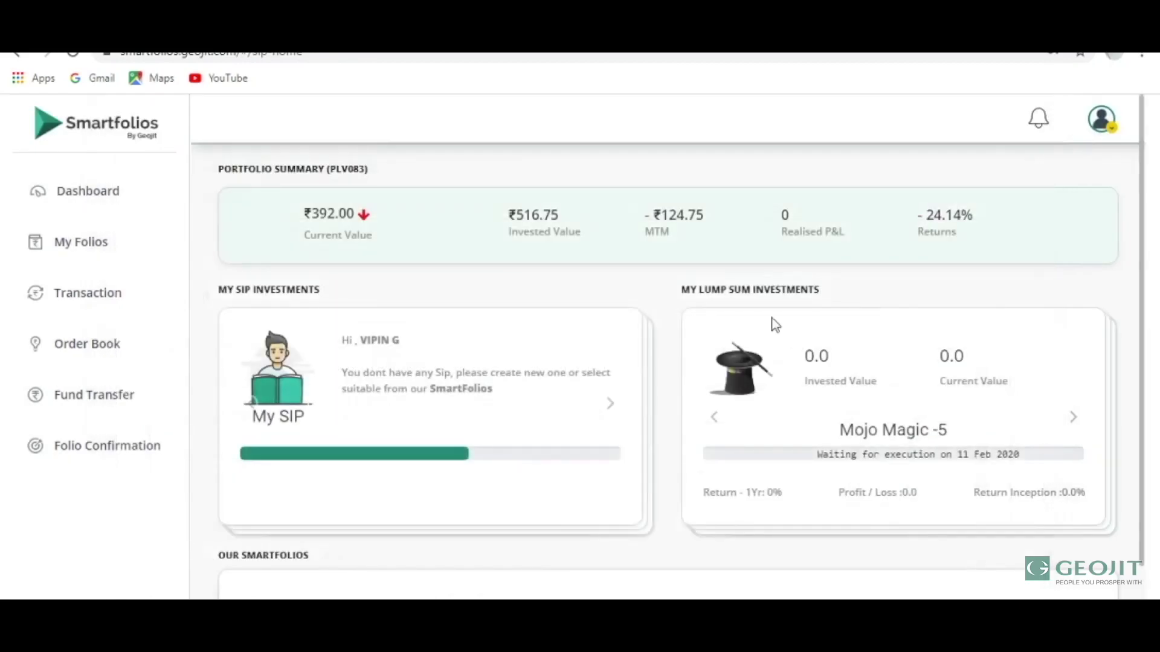
Open the Transaction holdings report from the sidebar.
{"action": "left_click", "coordinate": [109, 296]}
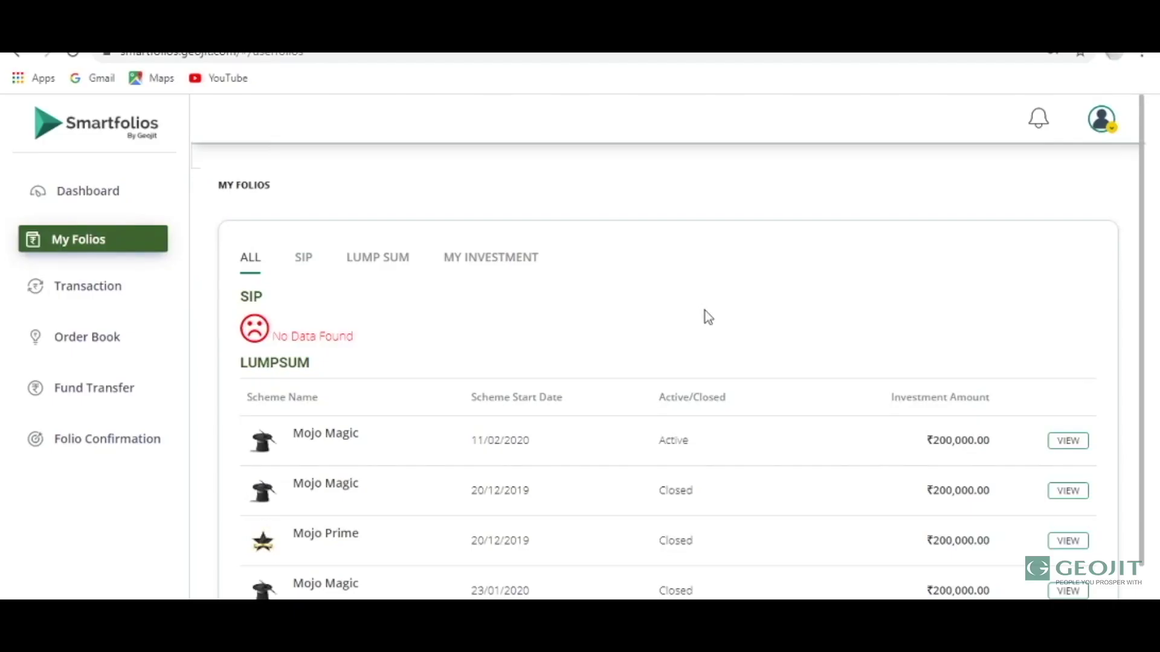
Scroll down the My Folios list of lump-sum schemes.
{"action": "scroll", "coordinate": [705, 311], "scroll_direction": "down", "scroll_amount": 2}
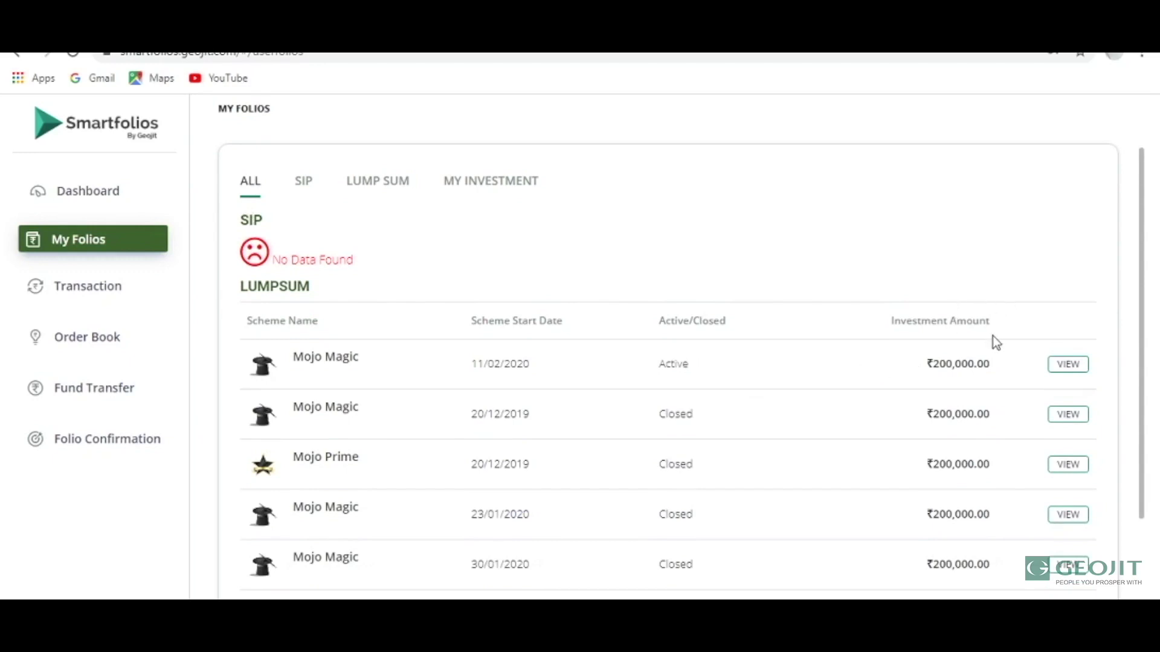
Open the active Mojo Magic -5 folio summary and its Additional Investment / Withdraw dialog.
{"action": "left_click", "coordinate": [1059, 366]}
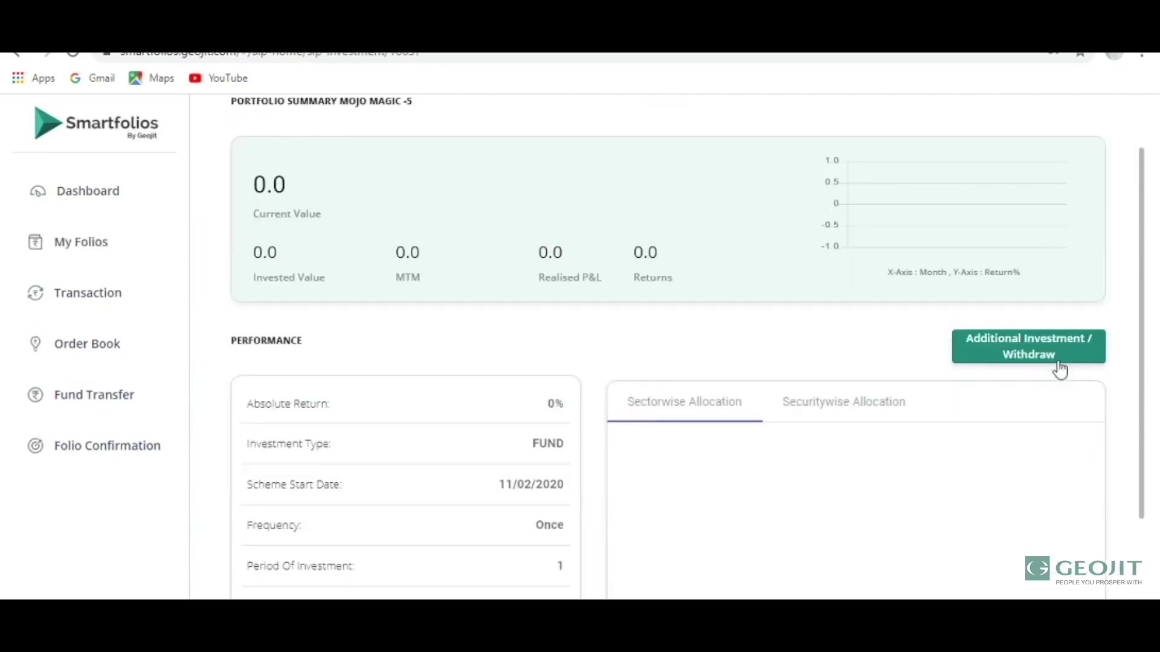
{"action": "left_click_drag", "start_coordinate": [1141, 417], "coordinate": [1141, 456]}
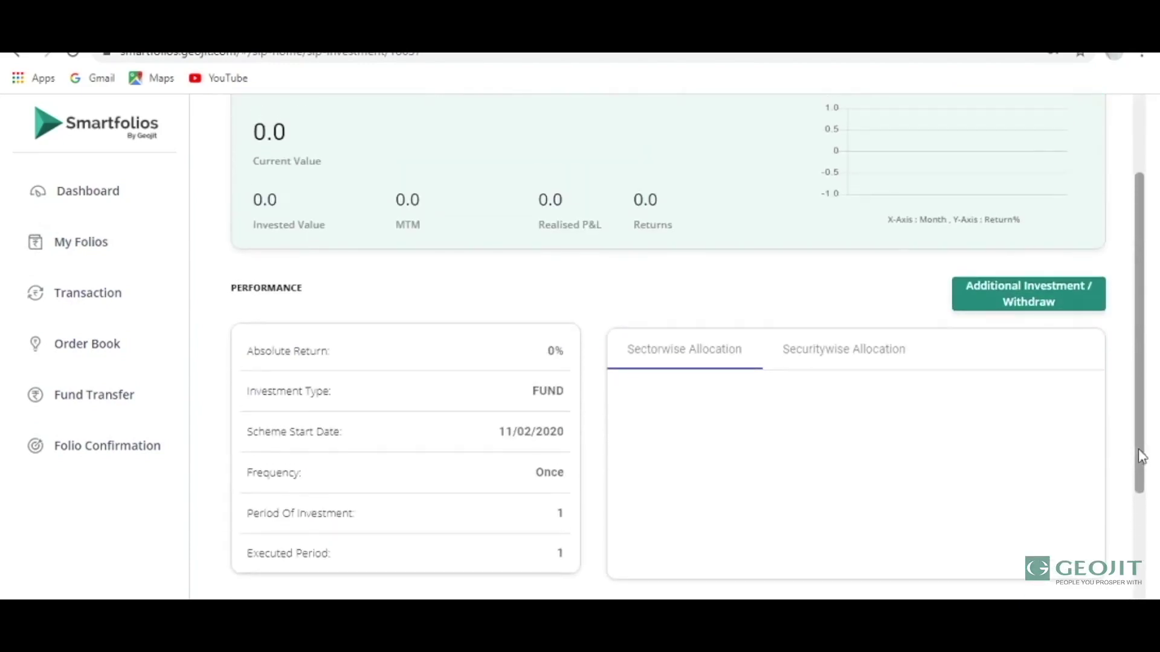
{"action": "left_click", "coordinate": [1032, 304]}
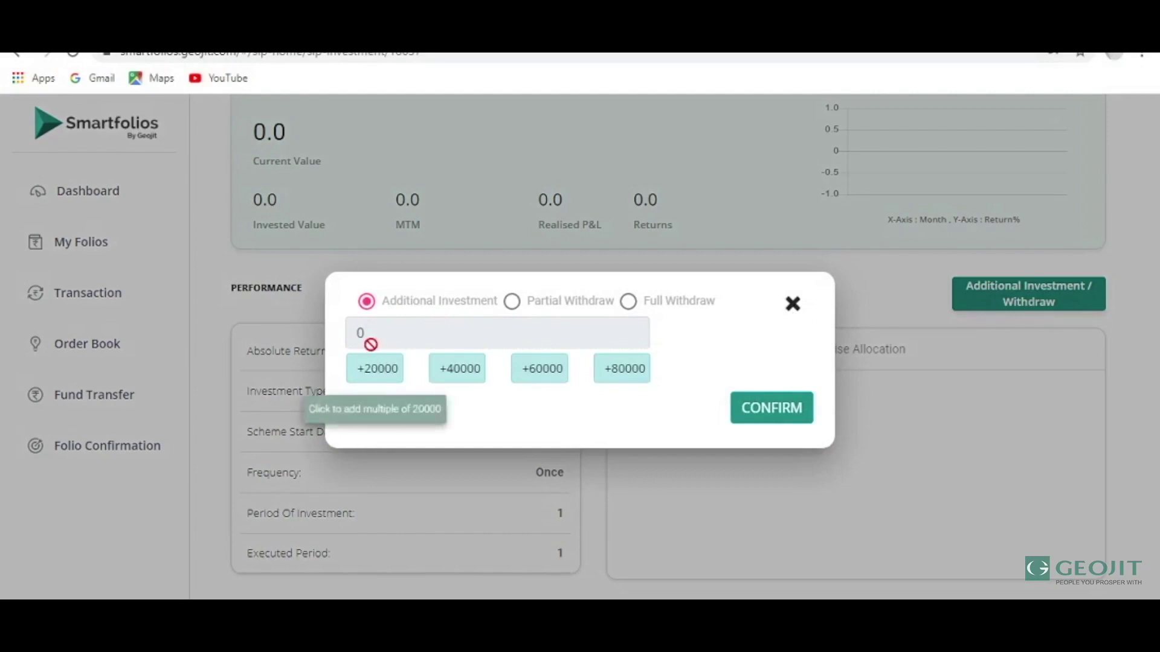
Add 20000 and then 40000 to the additional investment amount.
{"action": "left_click", "coordinate": [392, 385]}
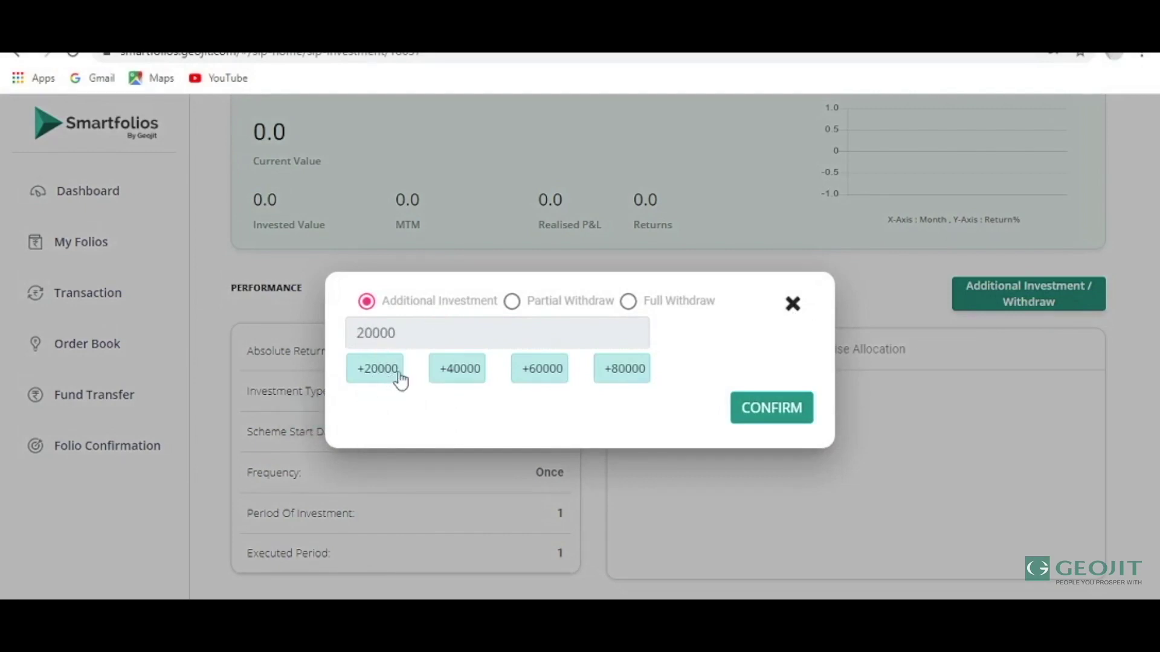
{"action": "left_click", "coordinate": [469, 369]}
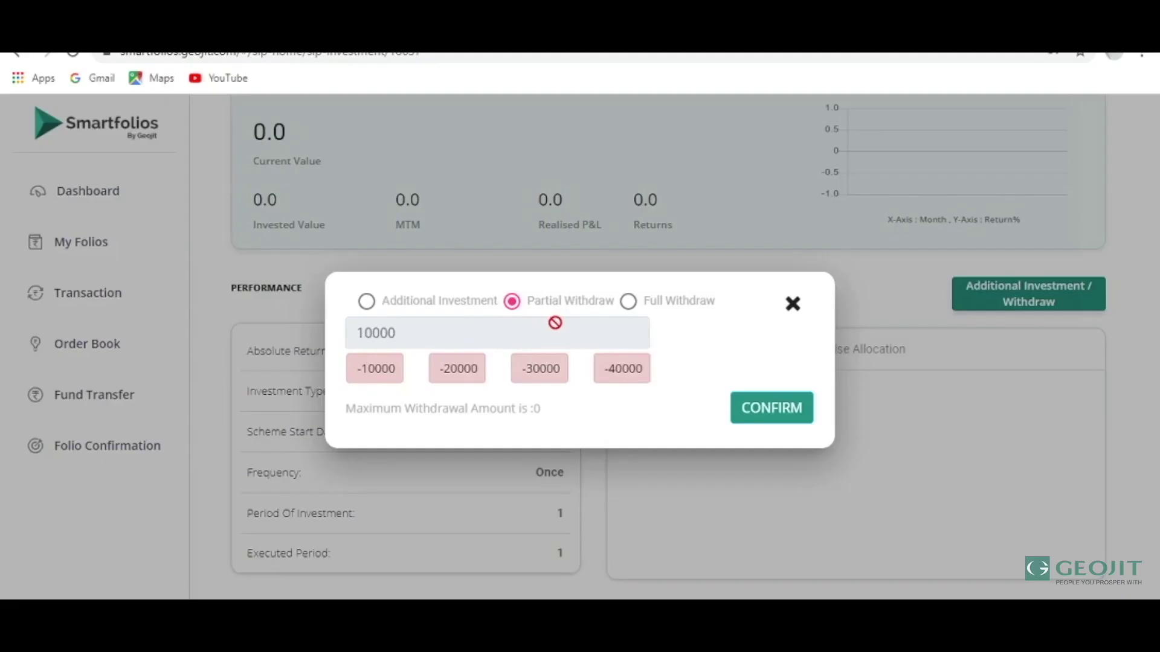
Try the Full Withdraw option, then return to the dashboard.
{"action": "left_click", "coordinate": [627, 306]}
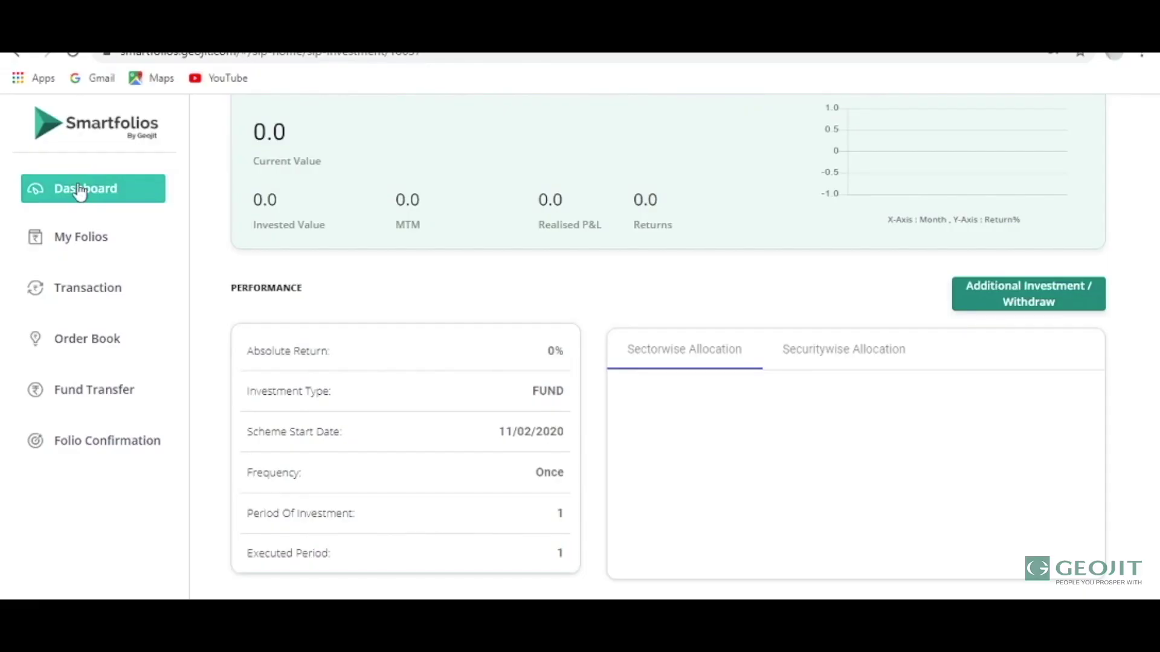
{"action": "left_click", "coordinate": [80, 191]}
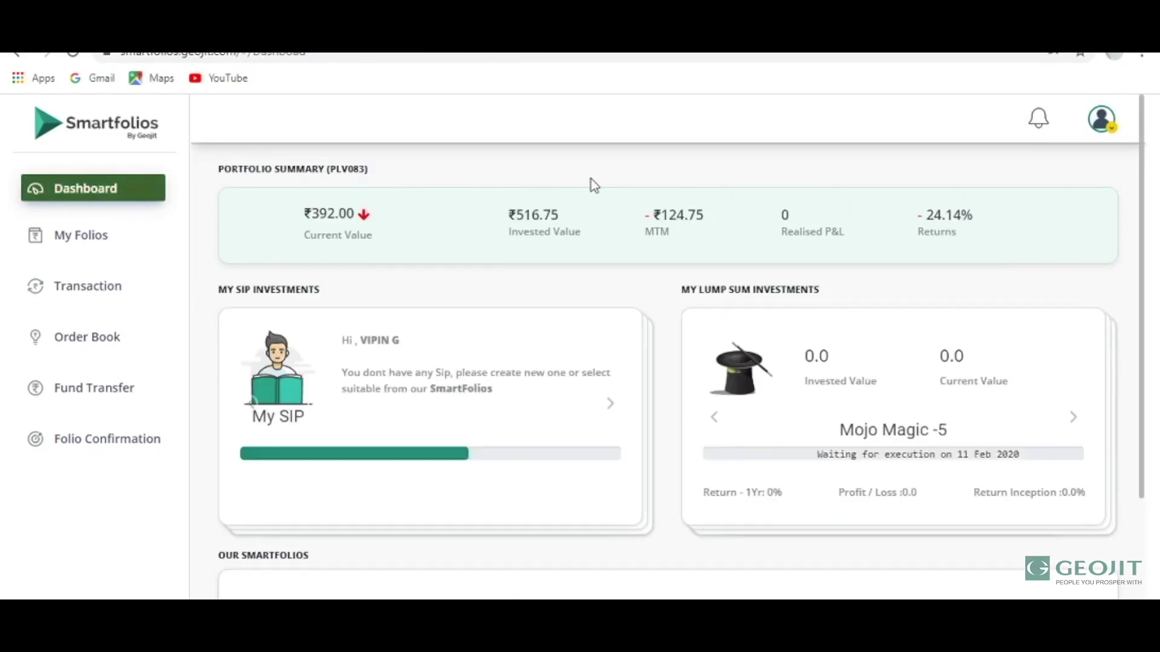